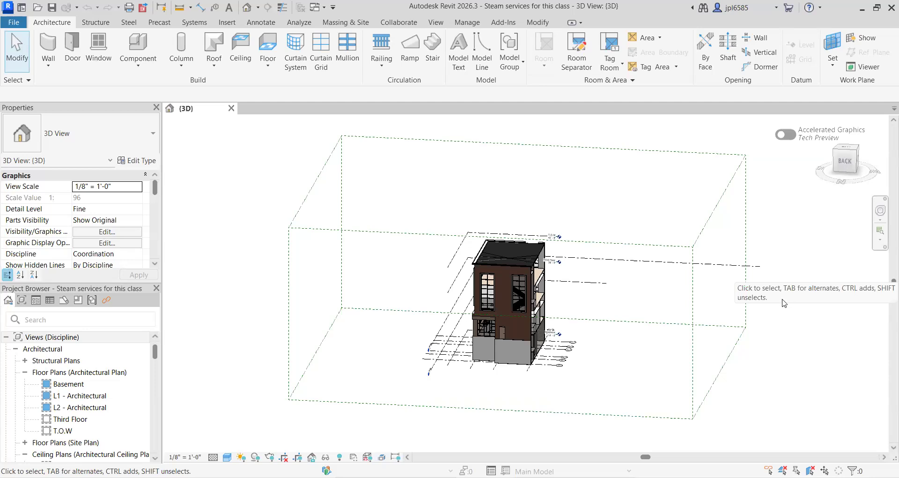
Examine the building model and its surrounding scope box from several angles in the 3D view
middle_drag(620, 177, 602, 147)
scroll(596, 182, up, 1)
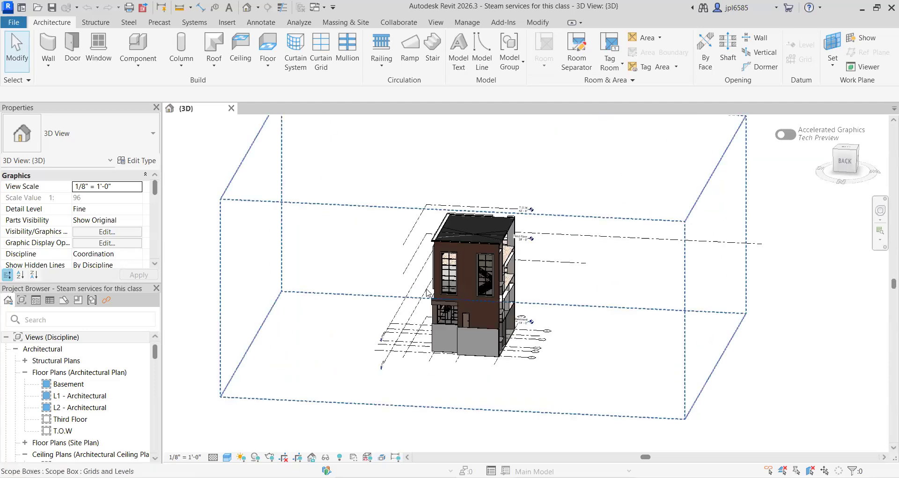
shift+middle_drag(458, 296, 396, 296)
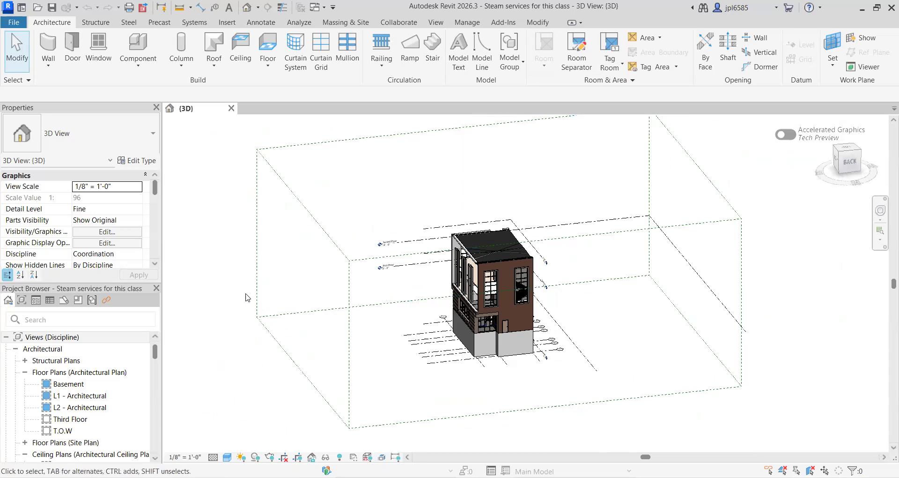
scroll(233, 311, up, 1)
middle_drag(261, 305, 465, 232)
scroll(511, 253, up, 3)
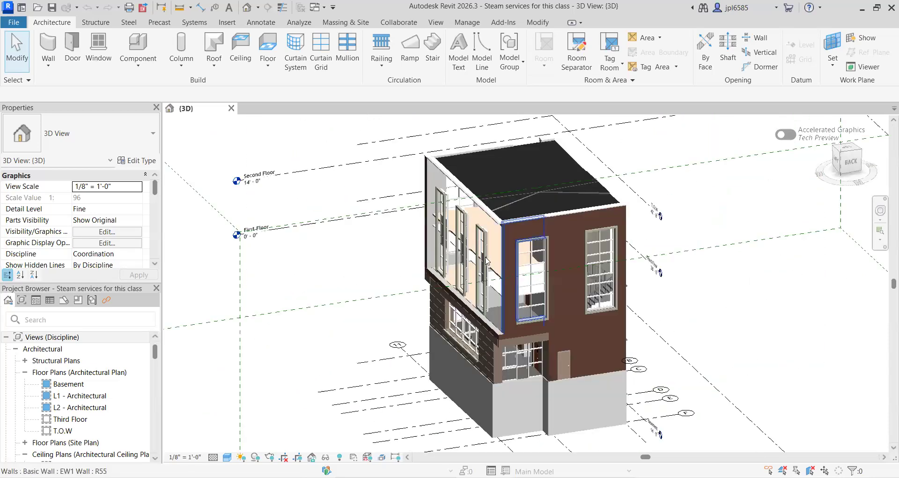
scroll(513, 263, down, 5)
middle_drag(711, 341, 669, 351)
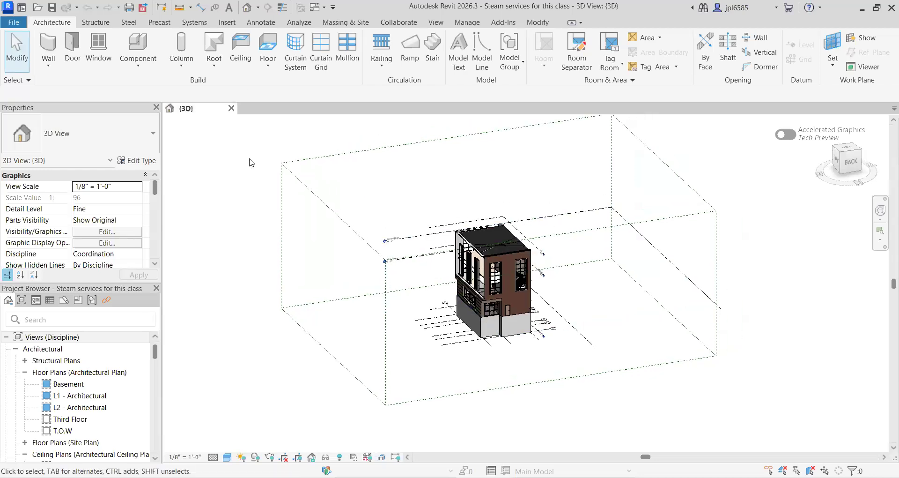
Collapse the expanded sheets A101, A102, A103, A201, A203 and A204 in the project's sheet list
scroll(94, 393, down, 3)
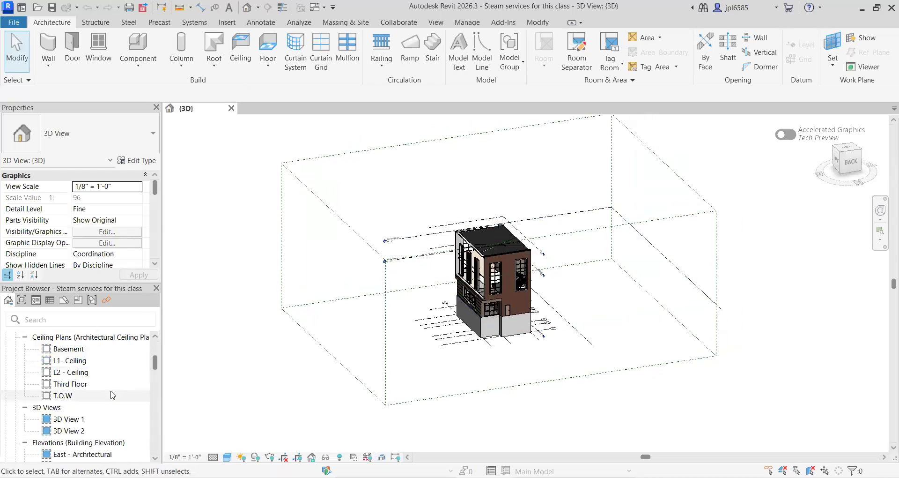
scroll(94, 393, up, 3)
scroll(84, 402, down, 10)
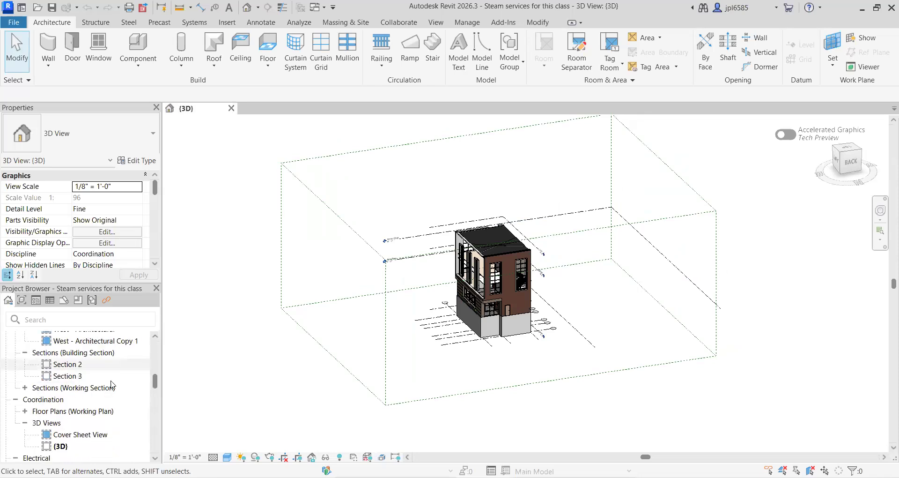
scroll(75, 380, up, 5)
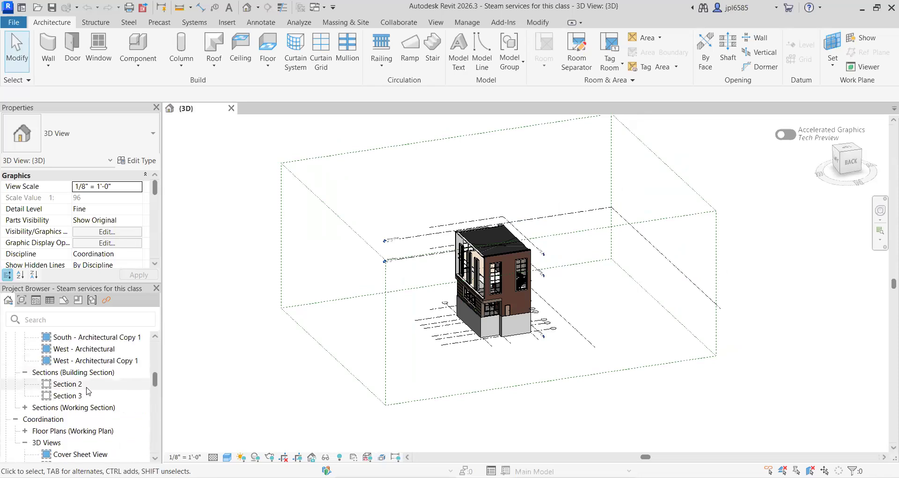
scroll(87, 372, up, 5)
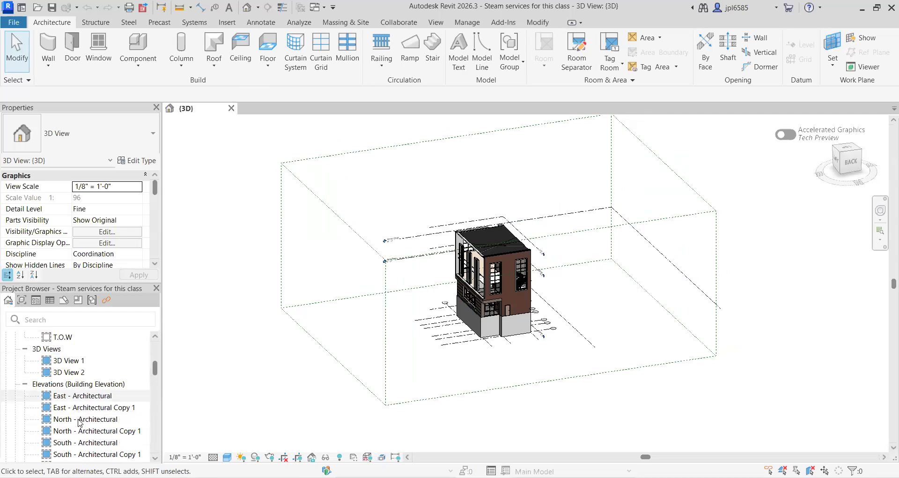
scroll(80, 422, down, 10)
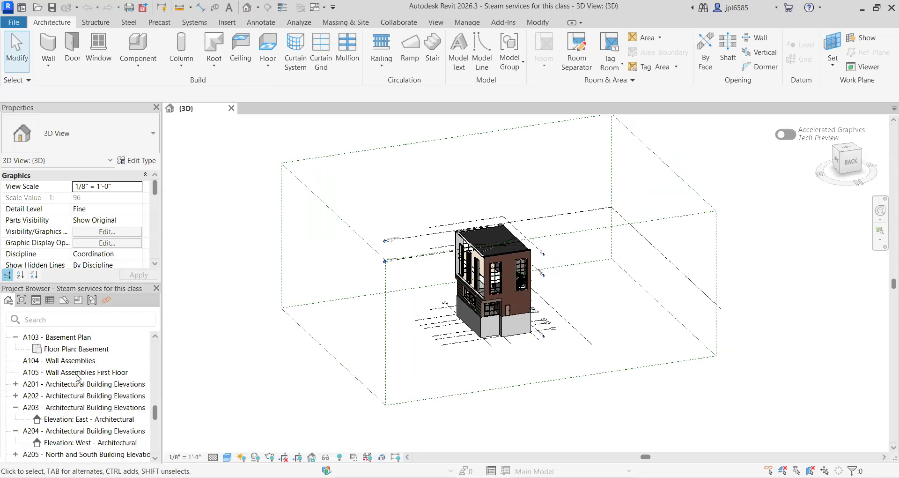
click(20, 386)
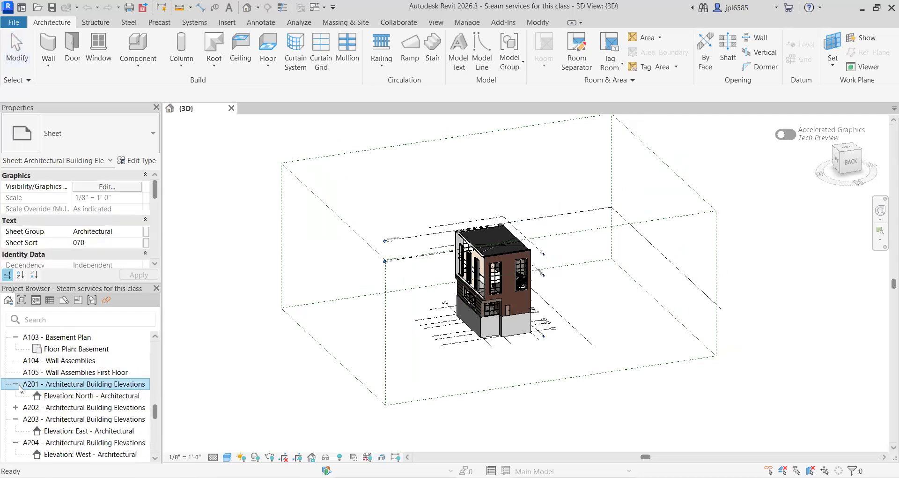
click(16, 407)
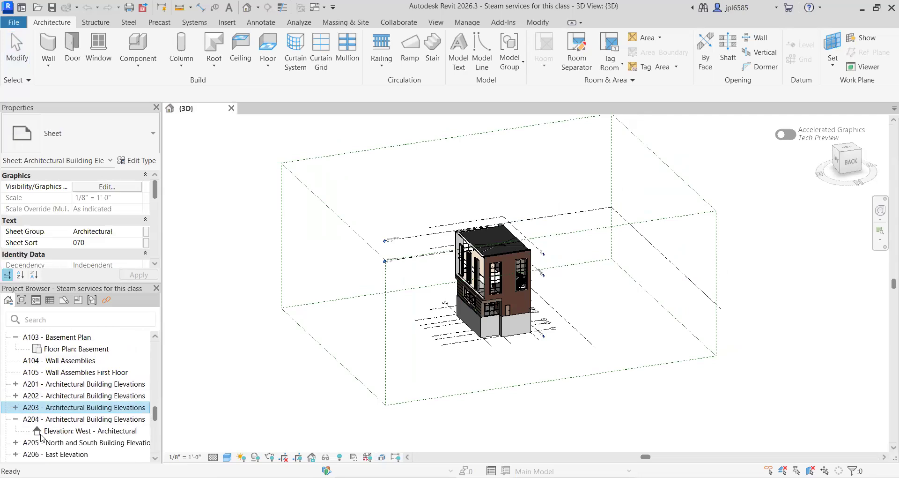
click(19, 419)
scroll(30, 405, up, 3)
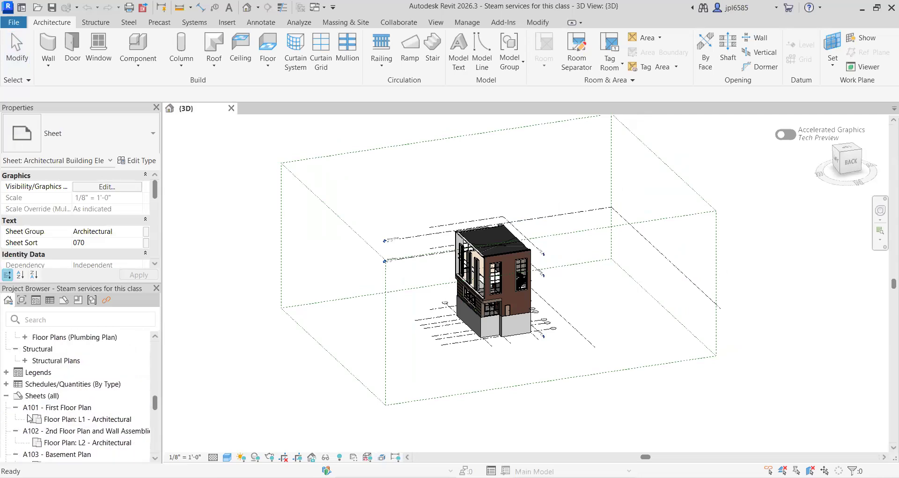
scroll(31, 406, down, 1)
click(15, 396)
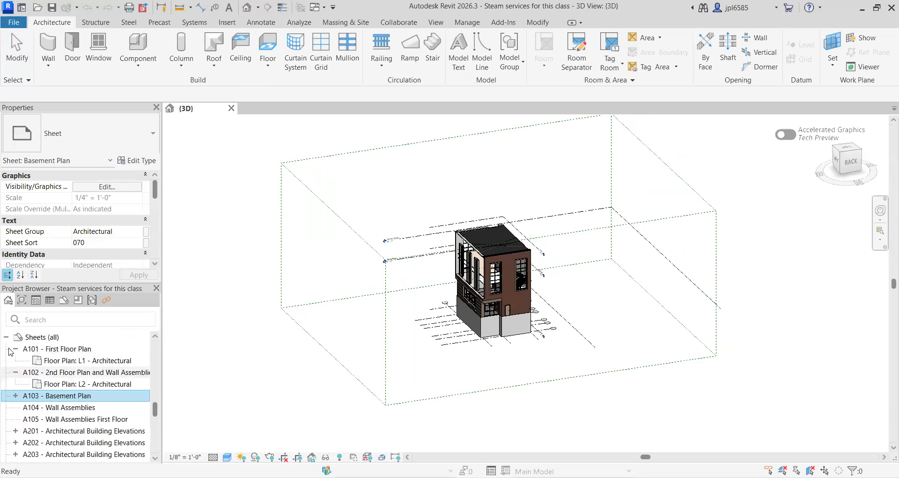
click(15, 372)
click(16, 348)
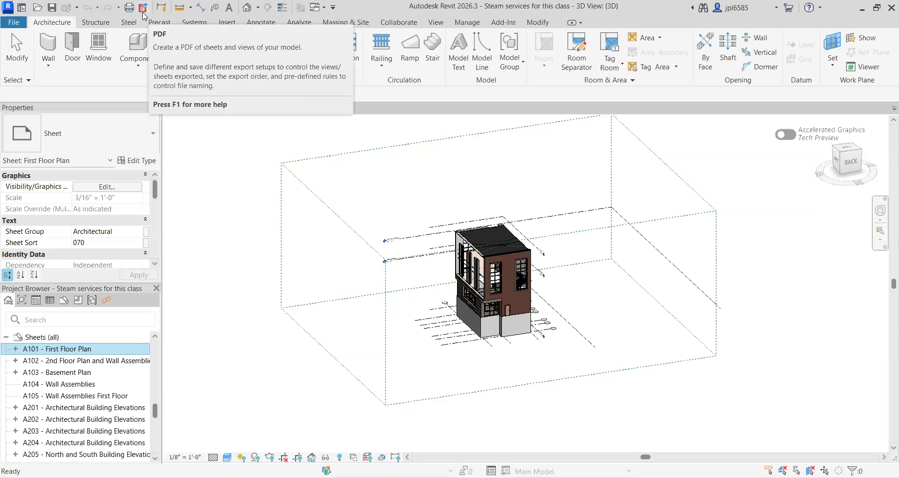
Open the PDF export settings and set the export range to selected views/sheets with the <in-session> set
click(14, 22)
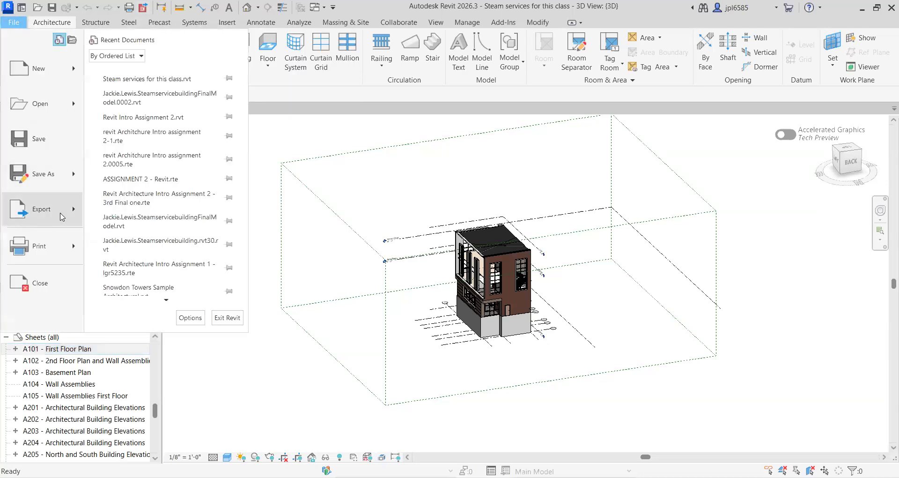
mouse_move(73, 212)
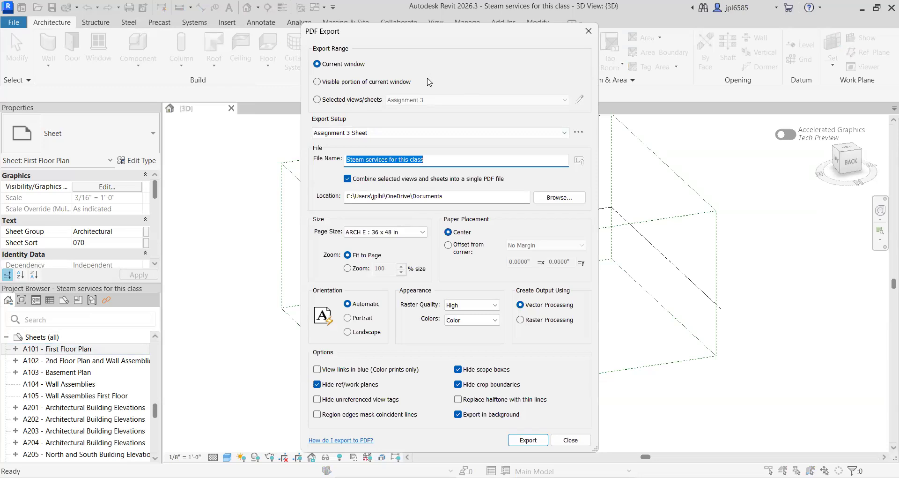
click(318, 100)
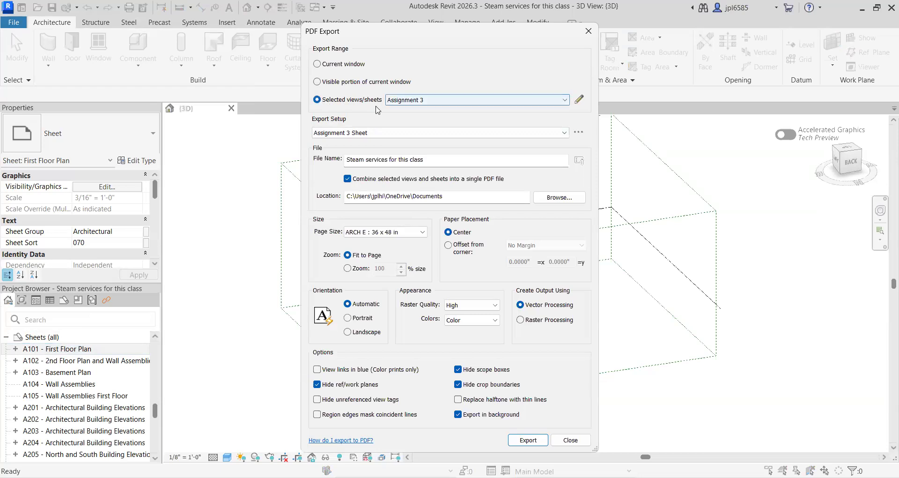
click(452, 100)
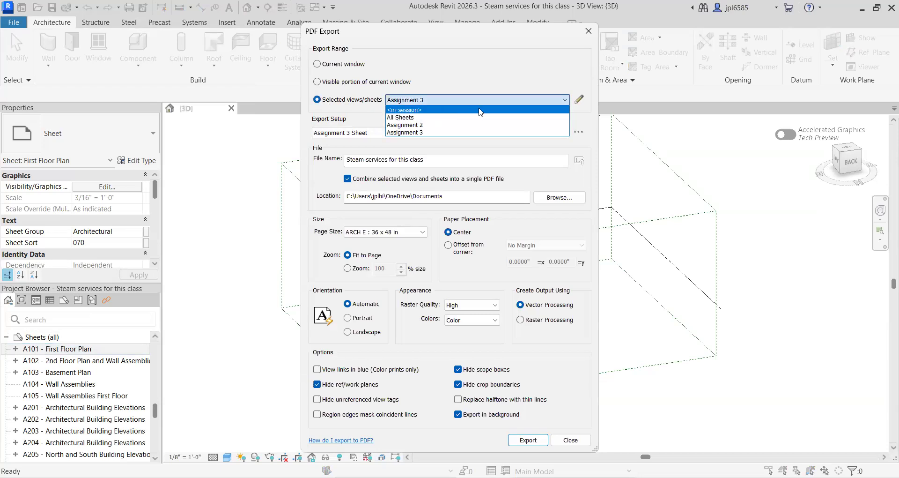
click(509, 109)
click(451, 100)
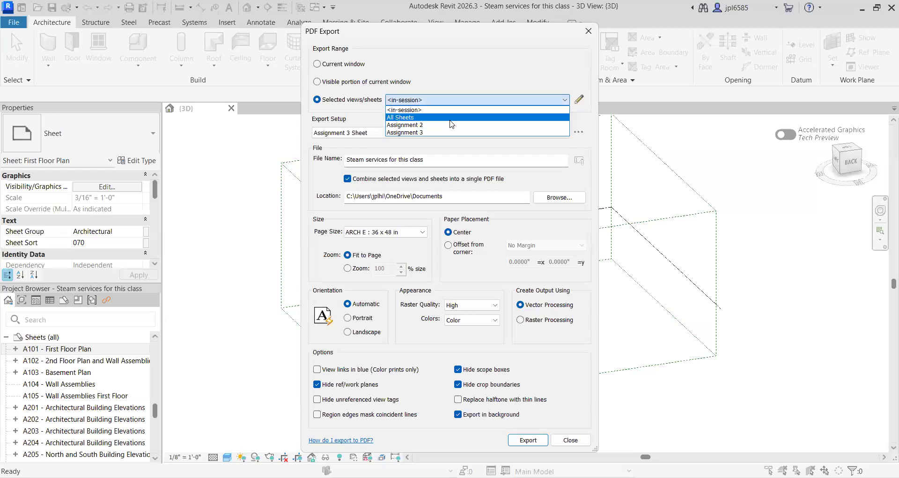
click(451, 124)
click(467, 102)
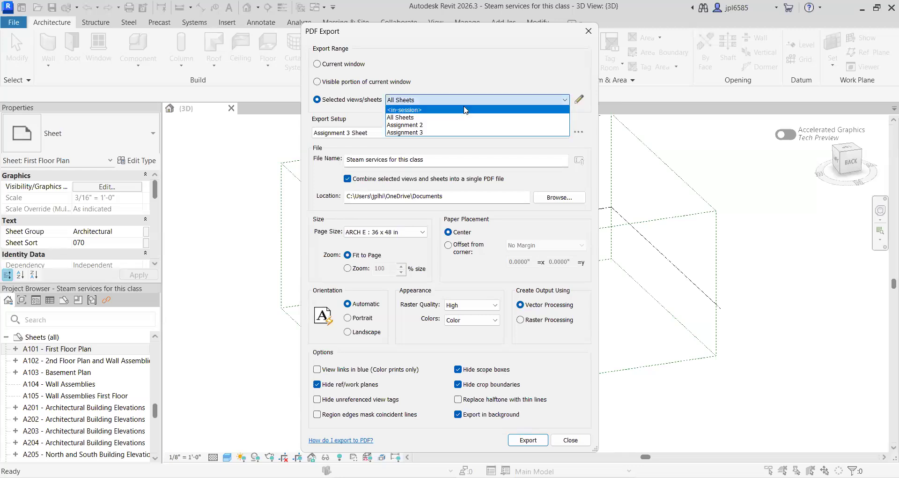
click(565, 110)
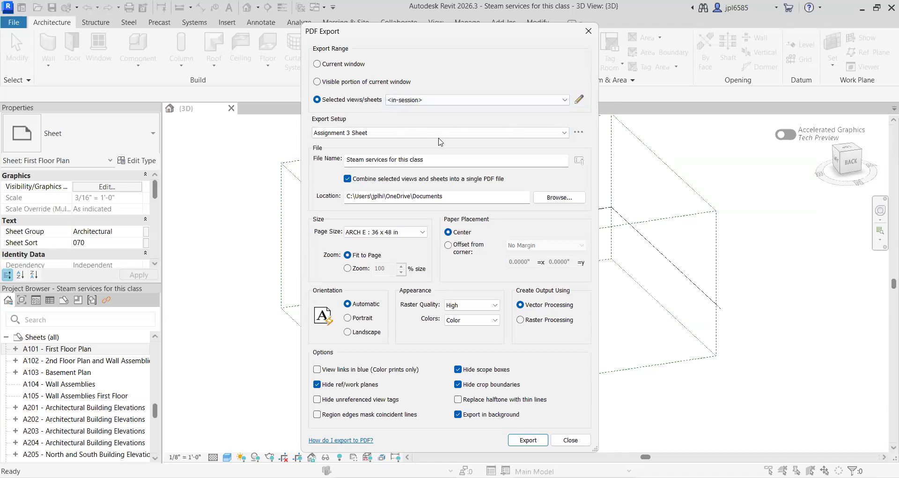
click(420, 132)
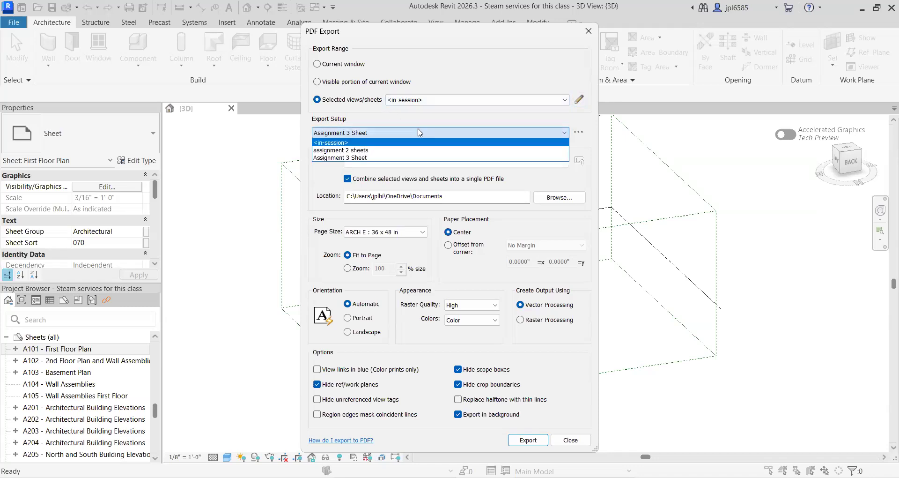
click(538, 118)
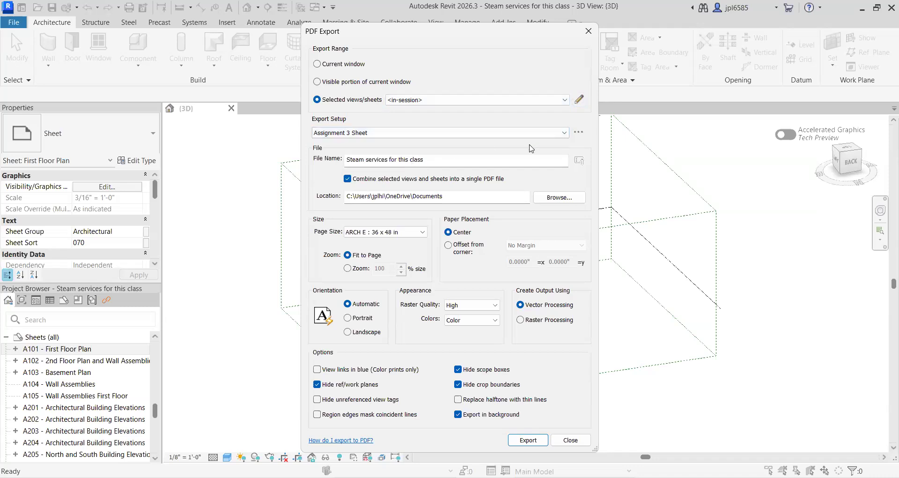
Edit the selected views/sheets with the preview area shown, and create a new empty print set named "test"
click(581, 99)
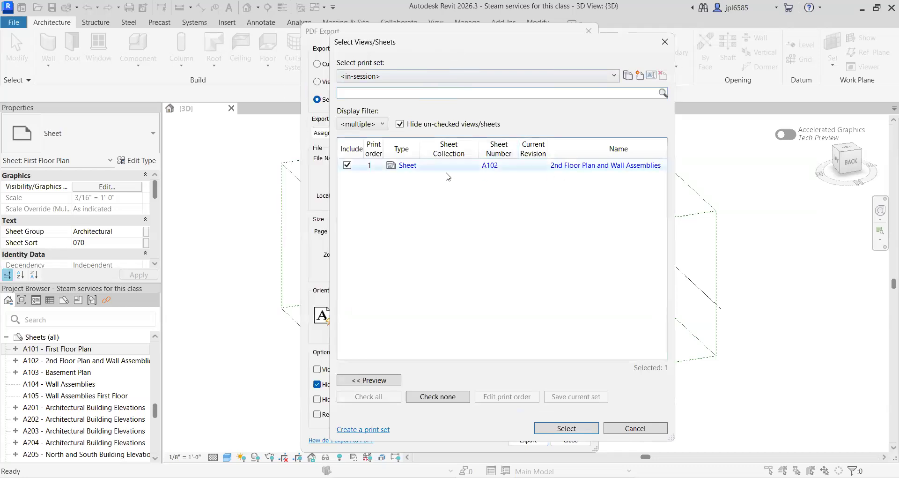
click(594, 79)
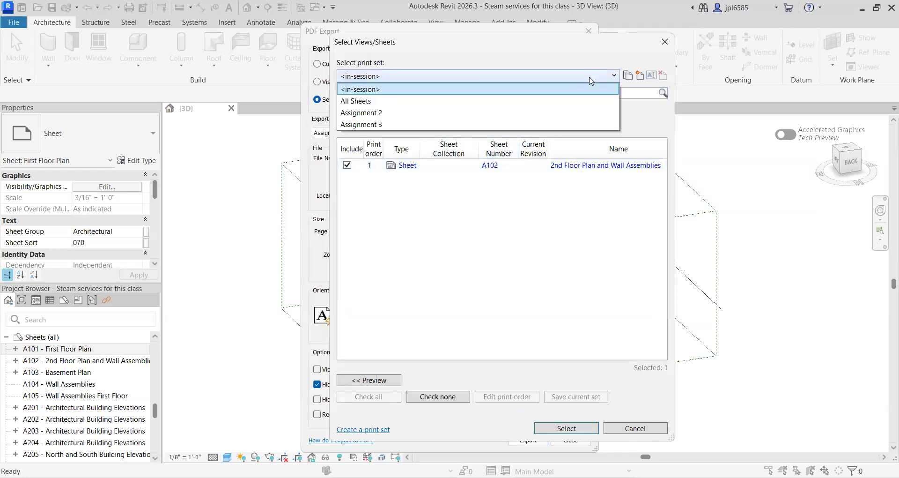
click(429, 90)
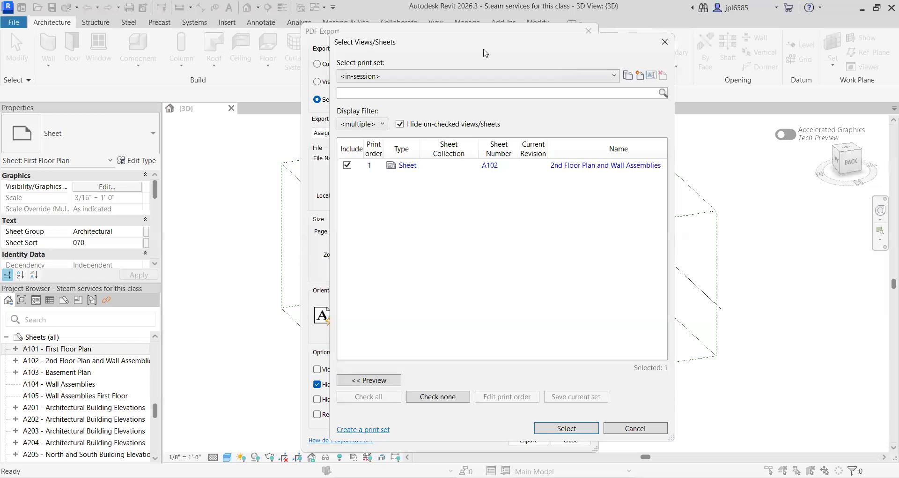
click(339, 380)
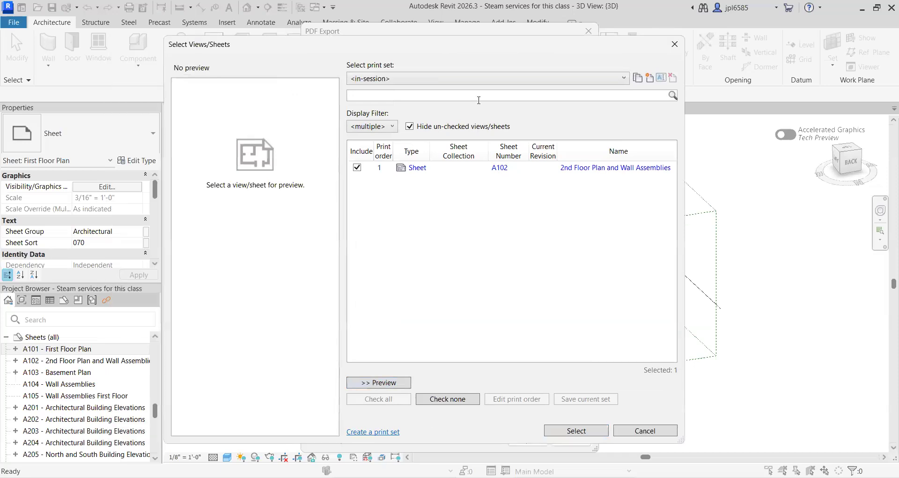
click(649, 78)
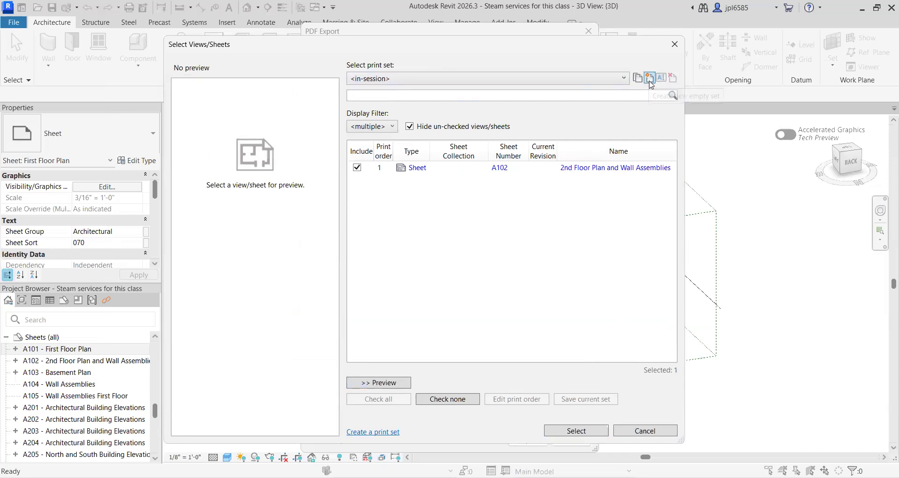
text(test)
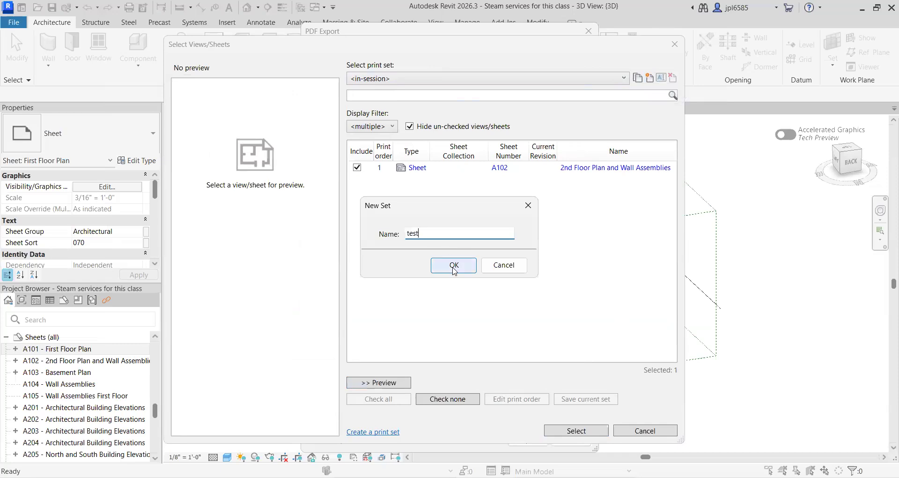
key(Return)
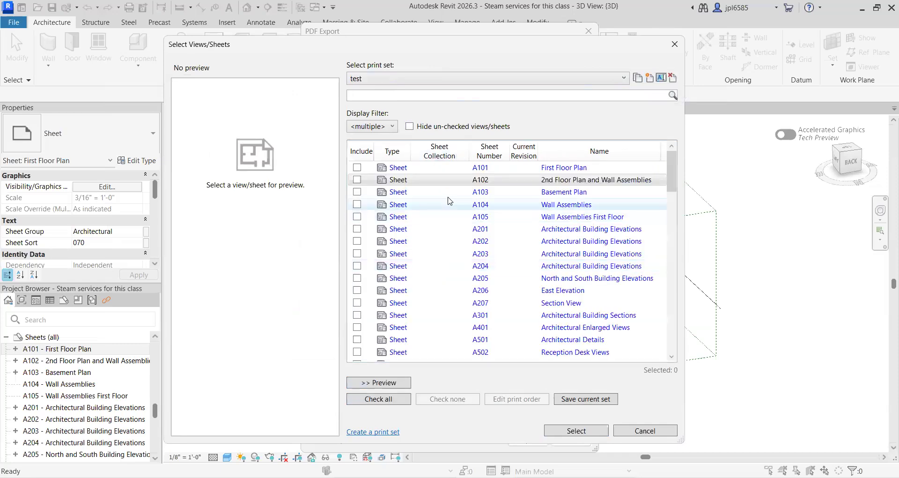
Look through the available views, sheets and display filters, and include sheet A101 First Floor Plan in the test print set
scroll(511, 324, down, 6)
scroll(512, 323, down, 4)
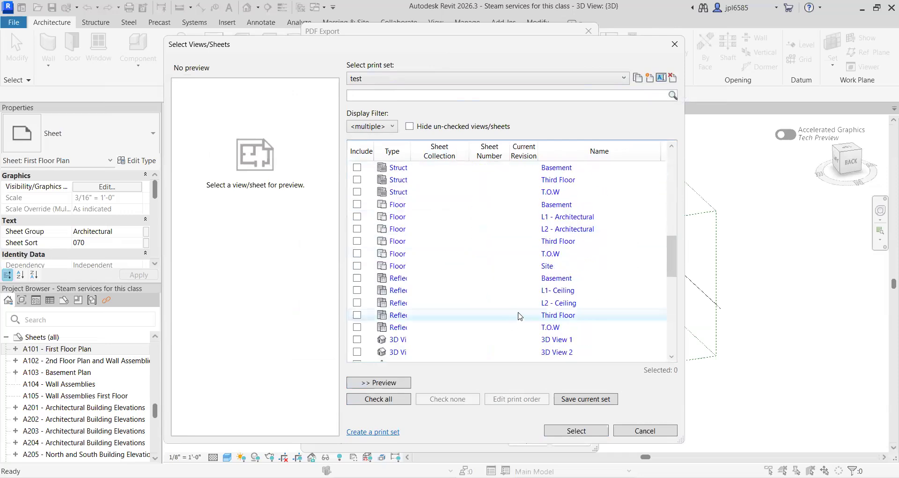
scroll(518, 309, down, 7)
scroll(625, 261, down, 2)
scroll(679, 279, up, 20)
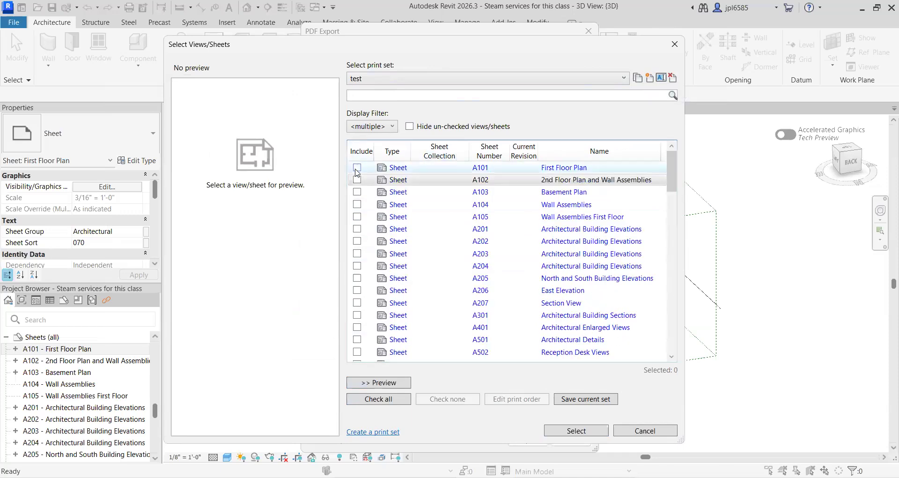
click(392, 127)
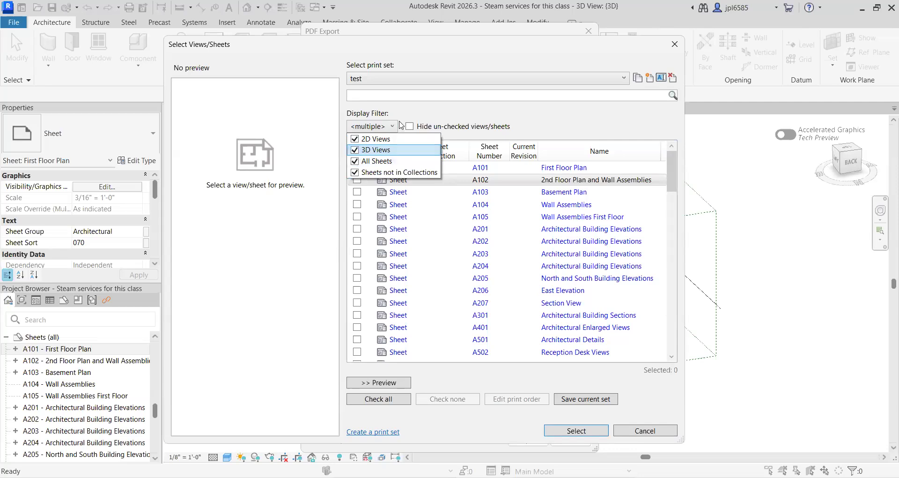
scroll(466, 239, down, 3)
scroll(467, 240, up, 3)
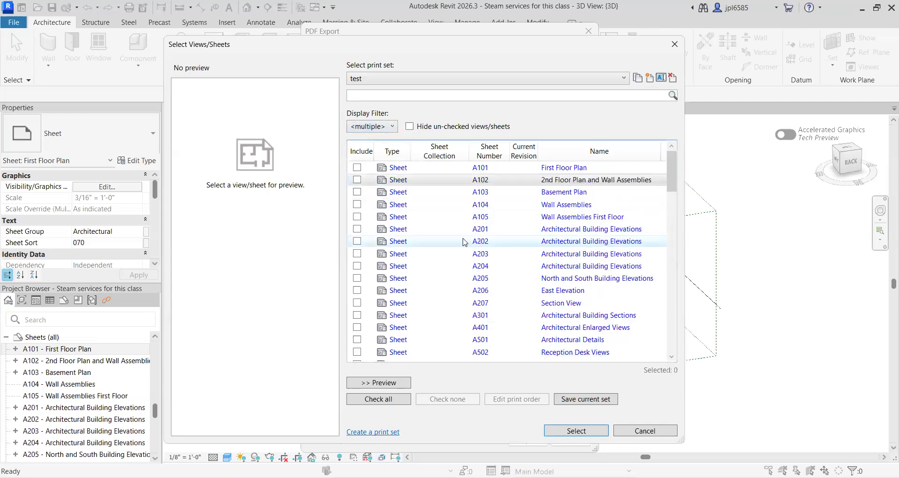
click(357, 167)
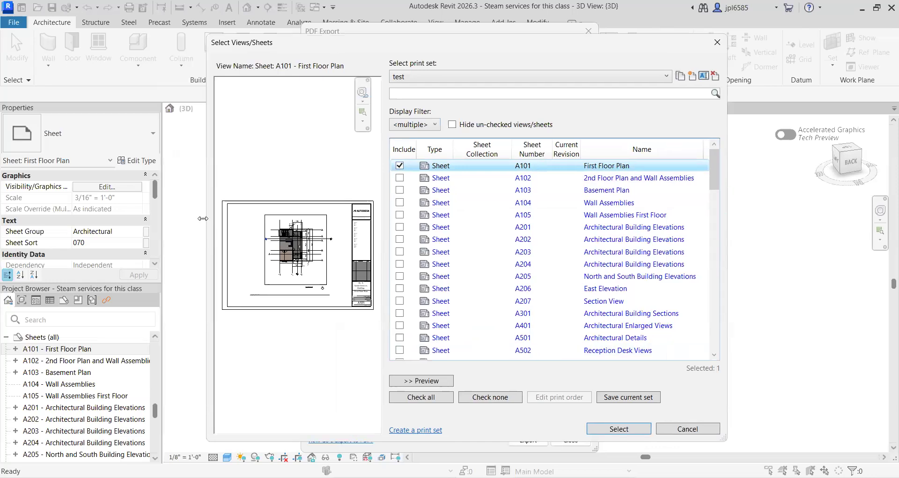
Include sheets A102 2nd Floor Plan and Wall Assemblies and A103 Basement Plan in the test print set, inspecting the sheet previews
scroll(252, 272, up, 3)
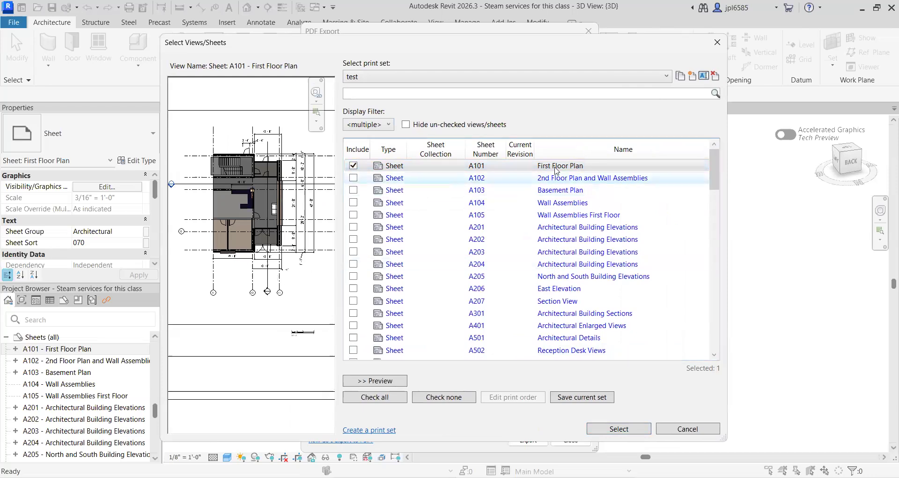
click(354, 178)
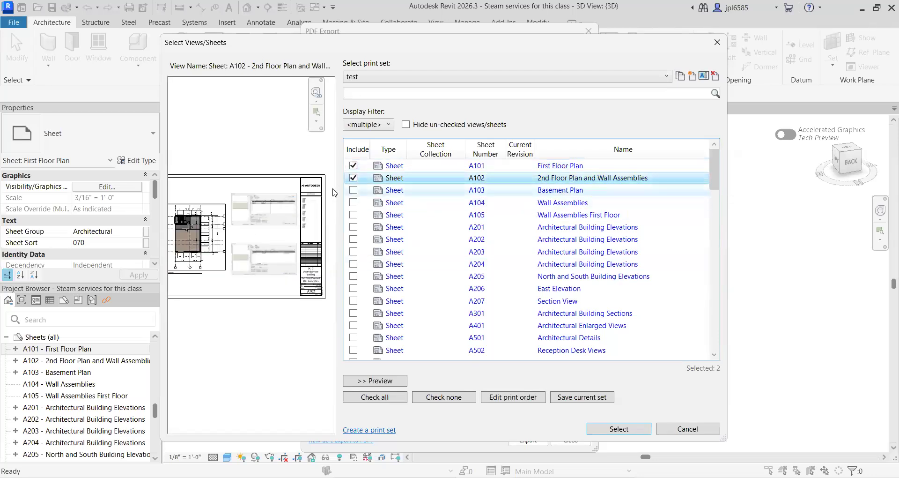
click(353, 189)
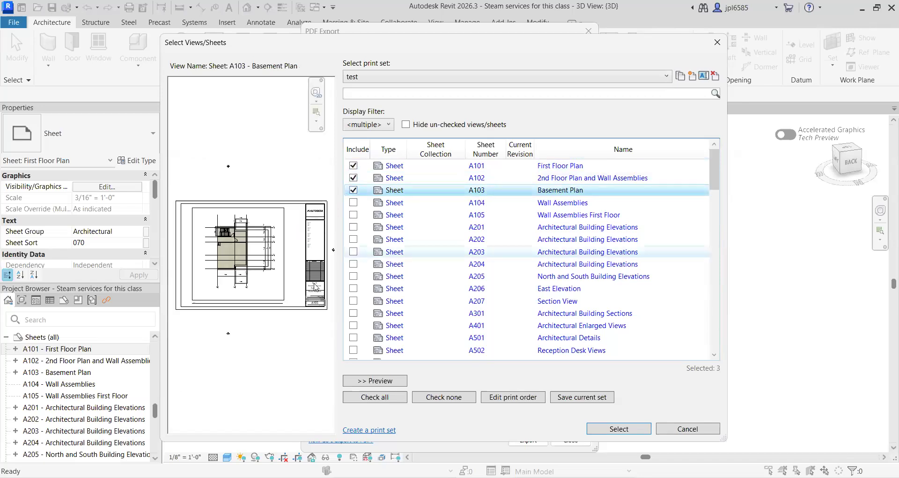
scroll(243, 265, up, 2)
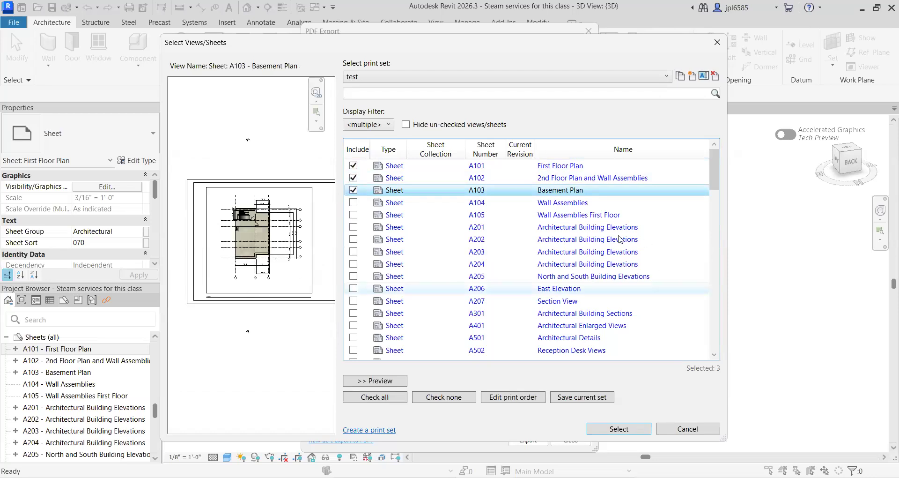
click(353, 227)
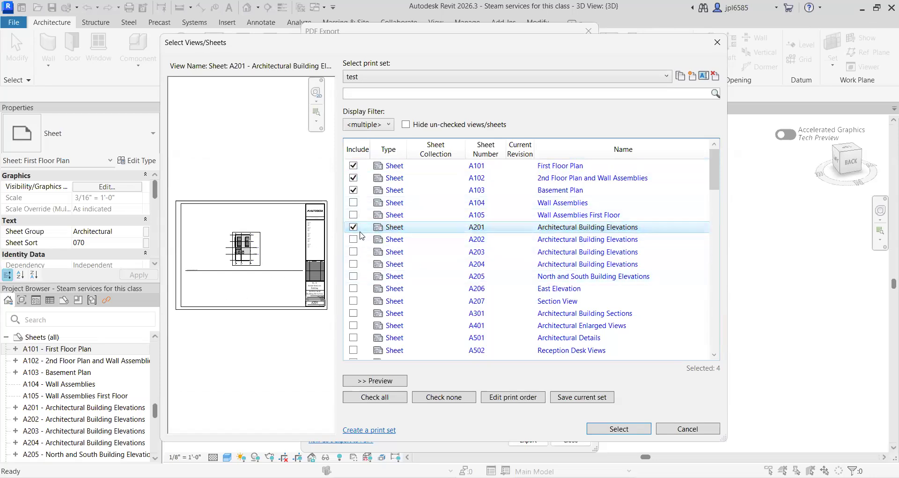
click(353, 313)
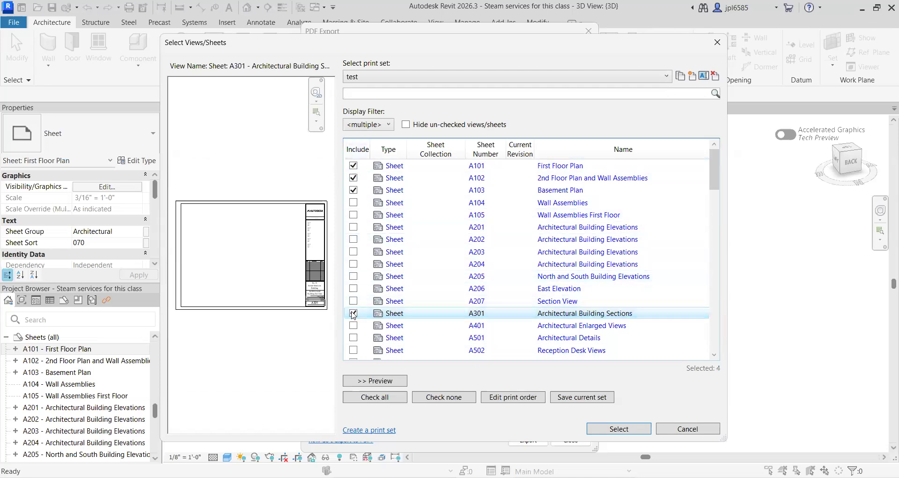
scroll(229, 256, up, 2)
scroll(234, 255, down, 3)
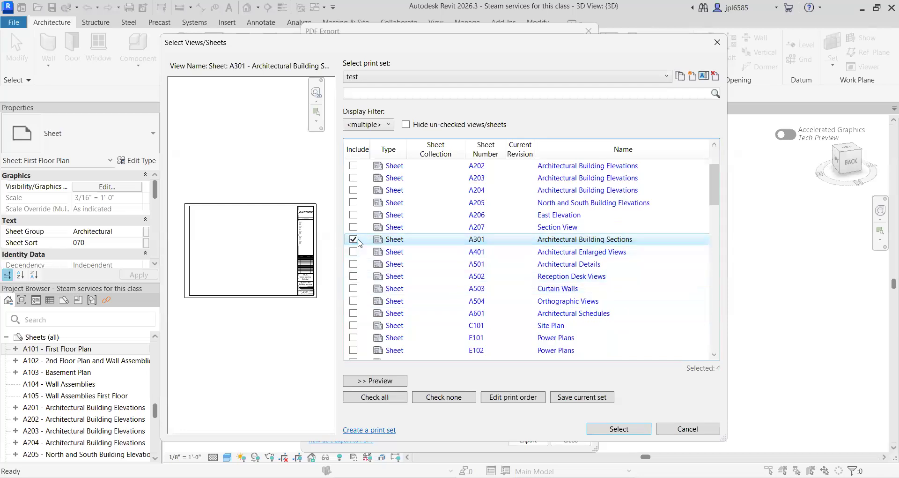
click(353, 239)
scroll(354, 244, up, 1)
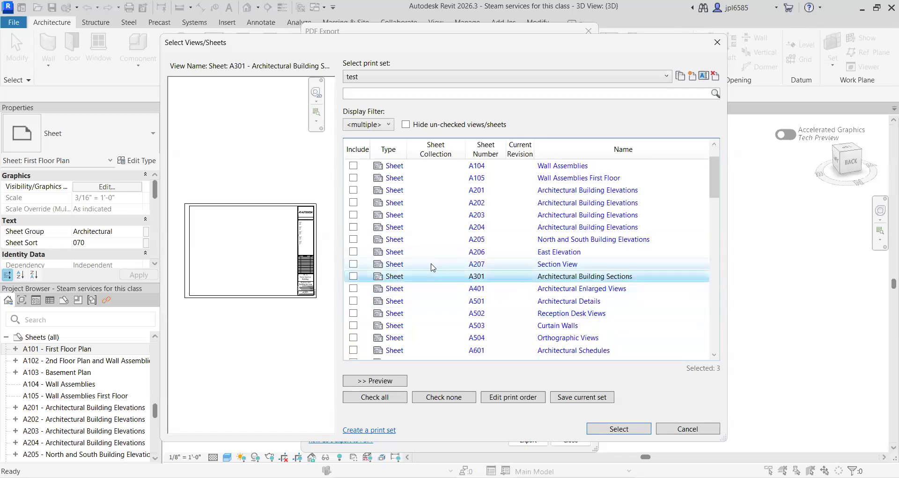
Include sheet A207 Section View in the test print set and review its preview and the sheet list
click(353, 264)
scroll(225, 273, up, 2)
scroll(225, 273, down, 1)
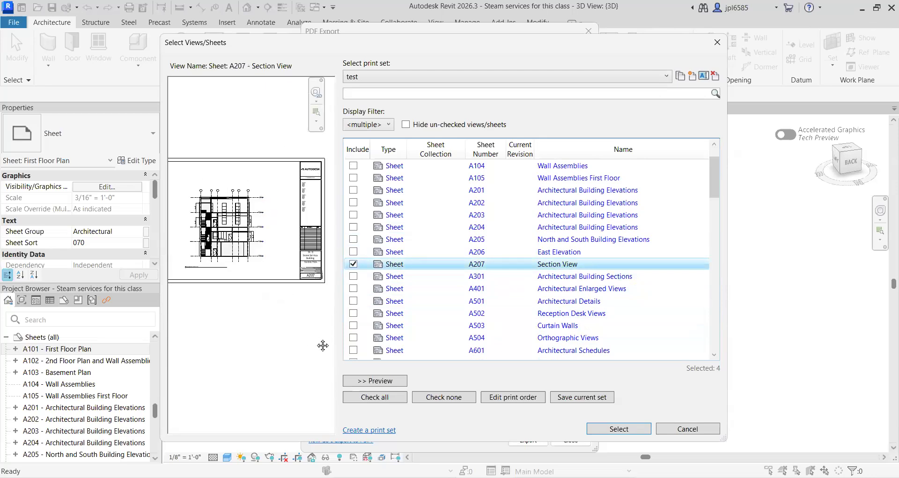
scroll(379, 219, up, 1)
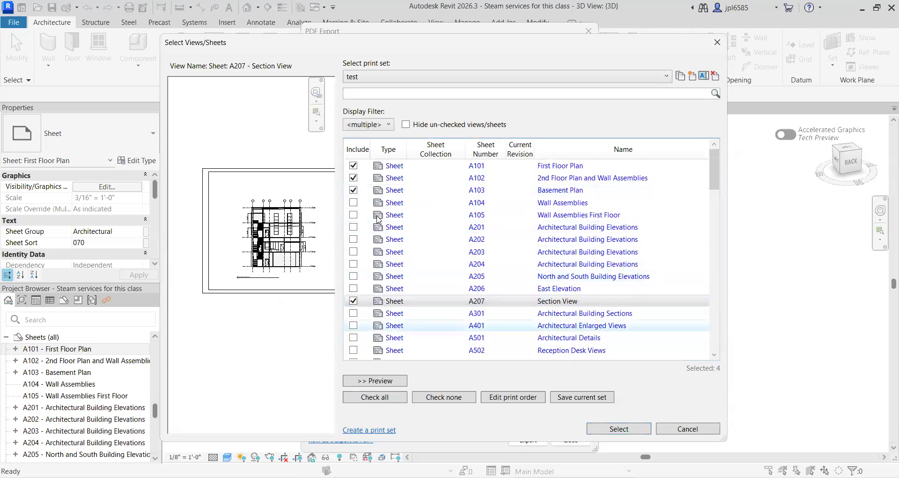
scroll(384, 229, down, 5)
scroll(492, 262, up, 5)
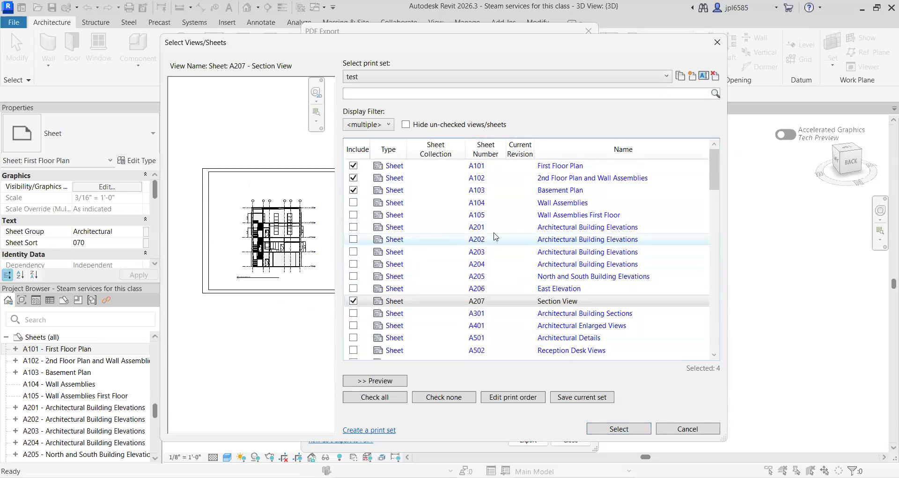
scroll(229, 309, down, 3)
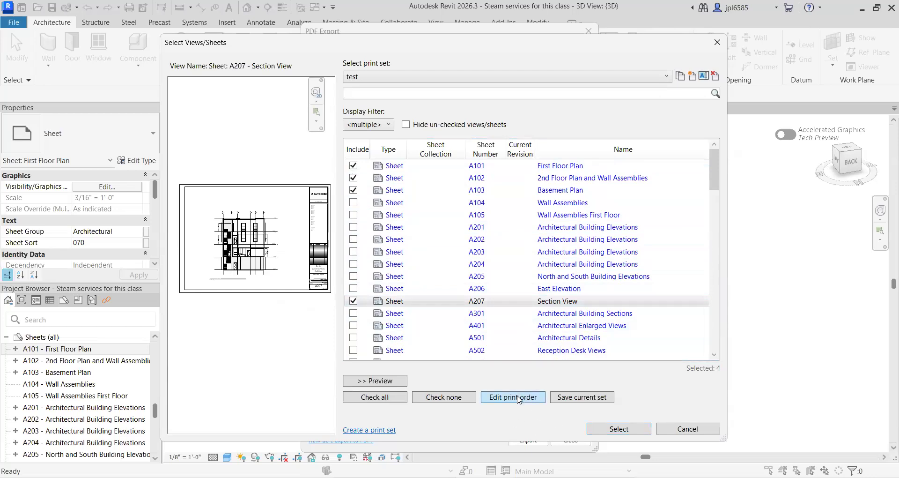
Set the test print set to manual print order, arranged as A103, A102, A207, A101
click(492, 402)
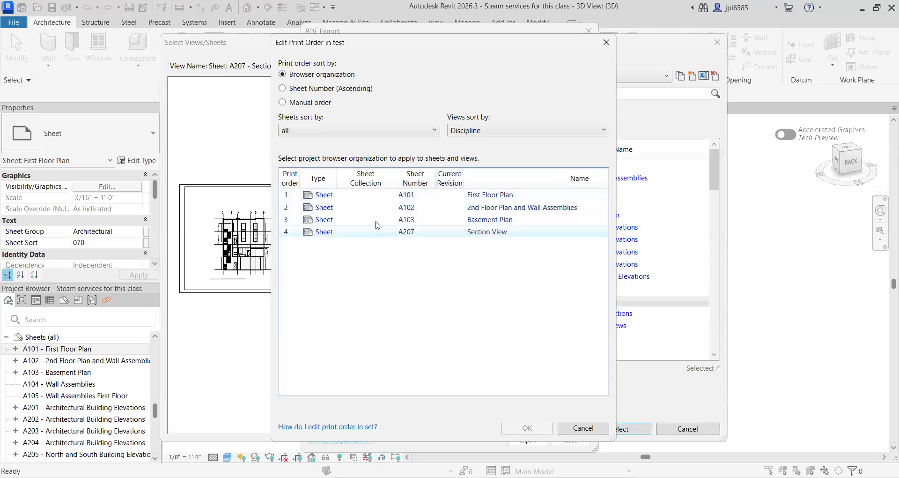
click(321, 88)
click(311, 102)
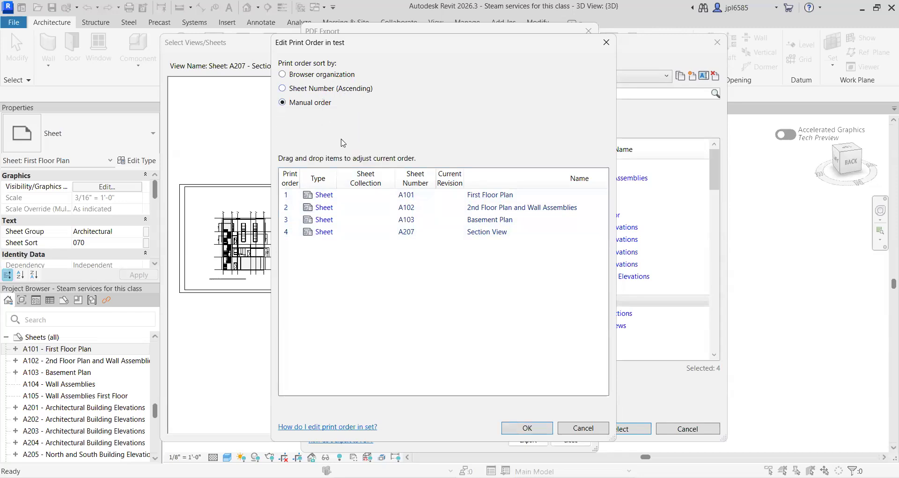
mouse_move(364, 211)
mouse_down()
mouse_move(368, 201)
mouse_move(367, 239)
mouse_move(378, 209)
mouse_up()
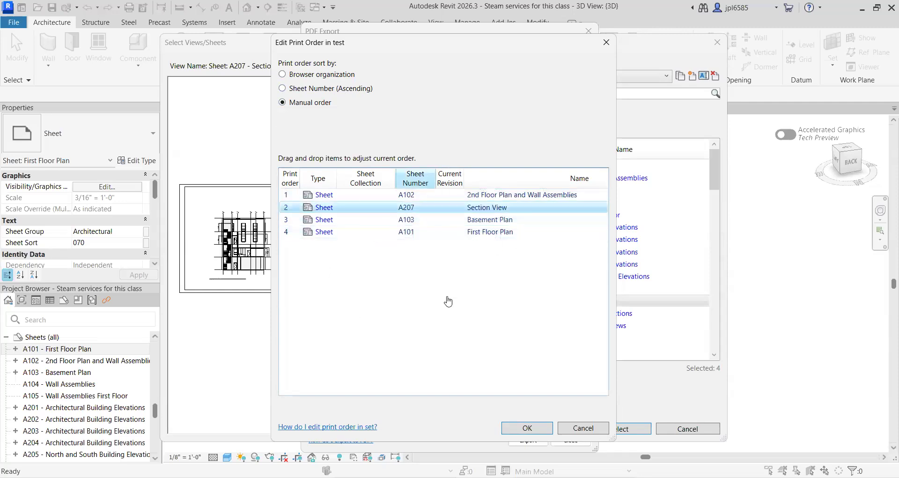
drag(377, 220, 325, 193)
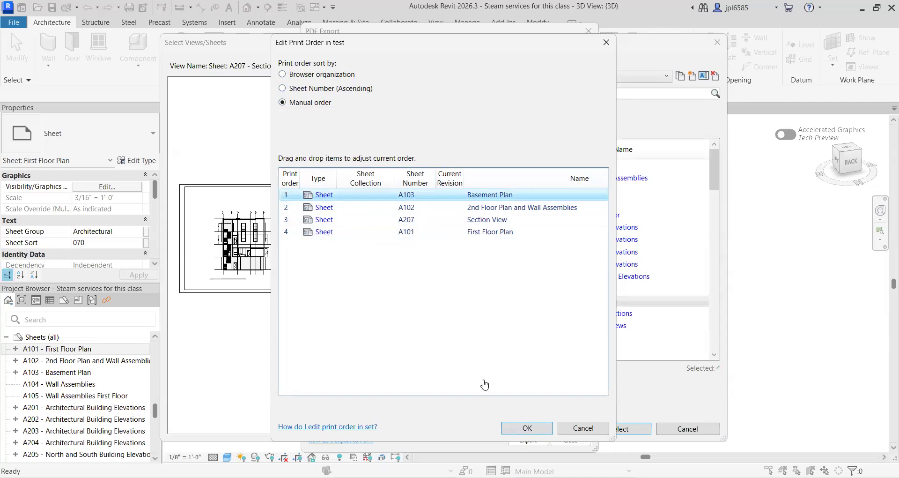
key(Return)
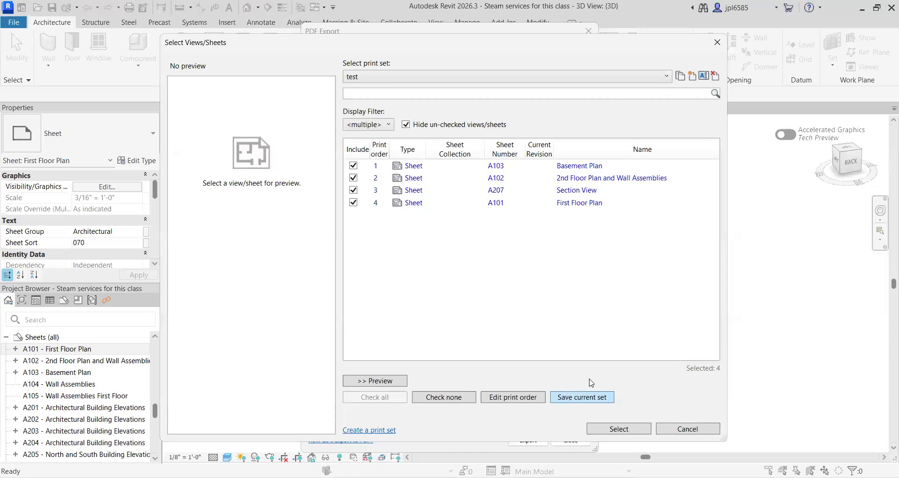
Save the current test print set and apply it as the selection for the PDF export
click(580, 399)
click(575, 282)
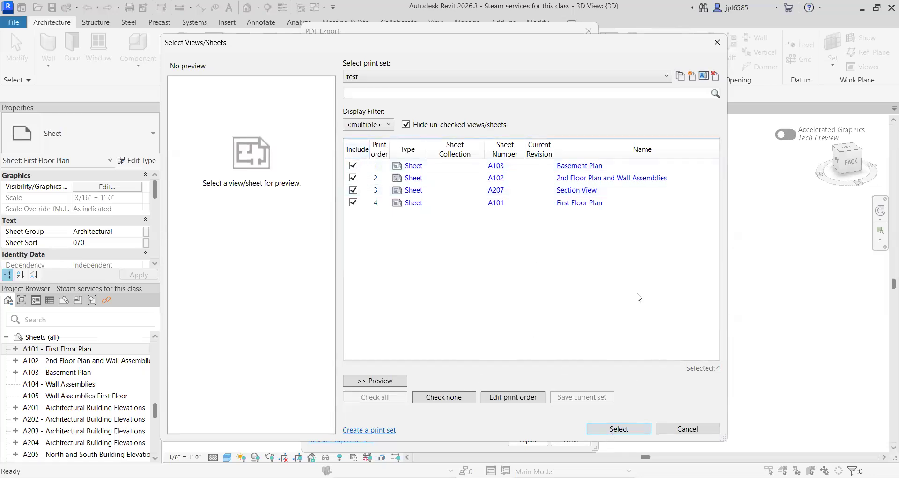
click(631, 429)
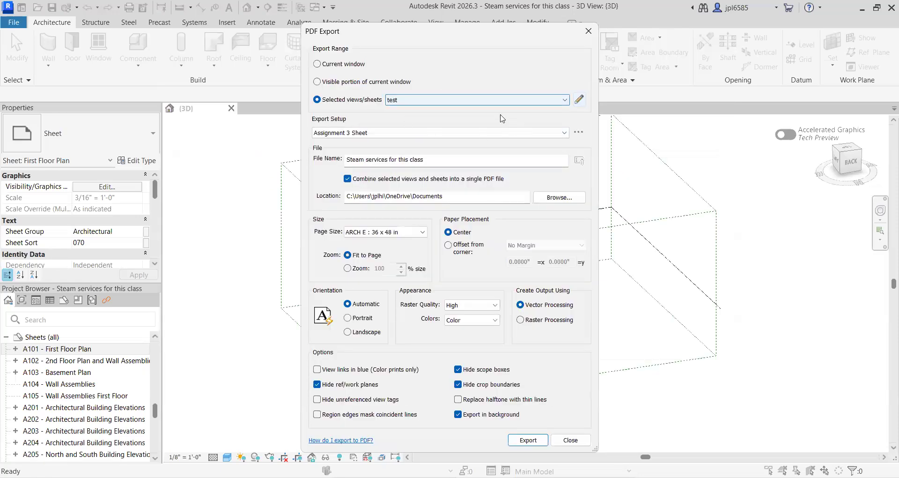
Change the export setup to <in-session> and set the page size to <Use Sheet Size>
click(400, 134)
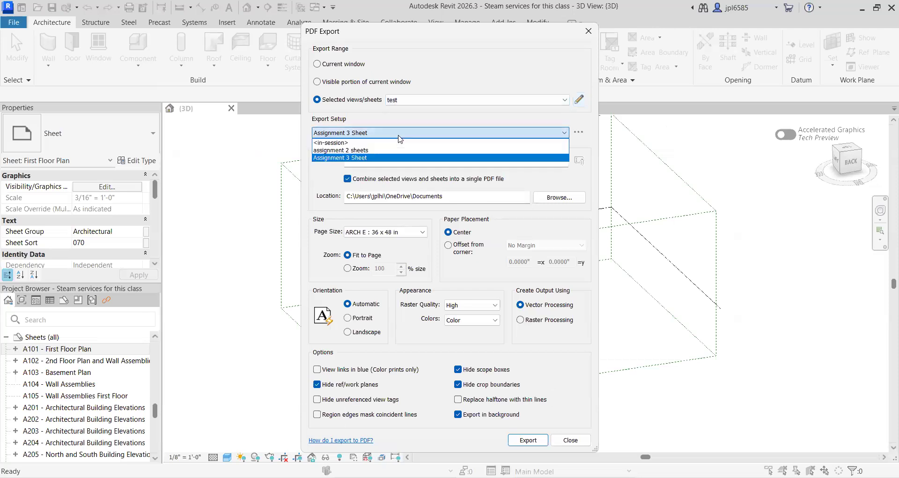
click(493, 144)
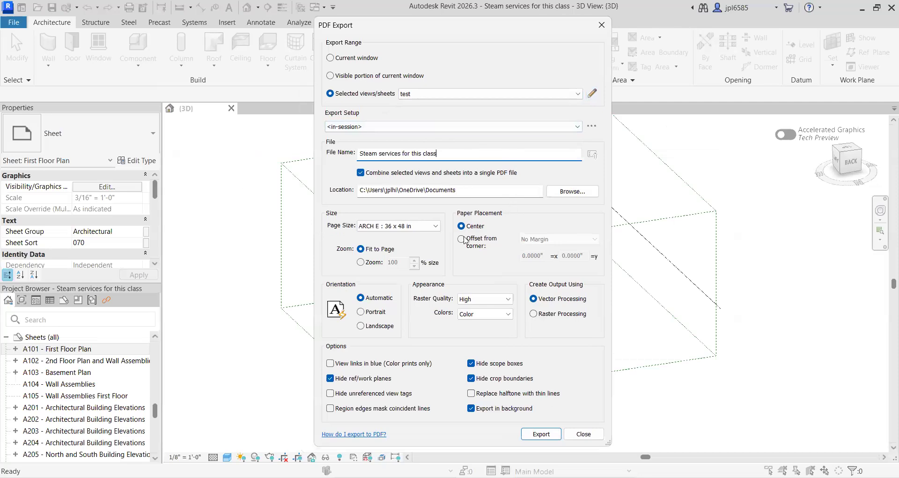
click(436, 226)
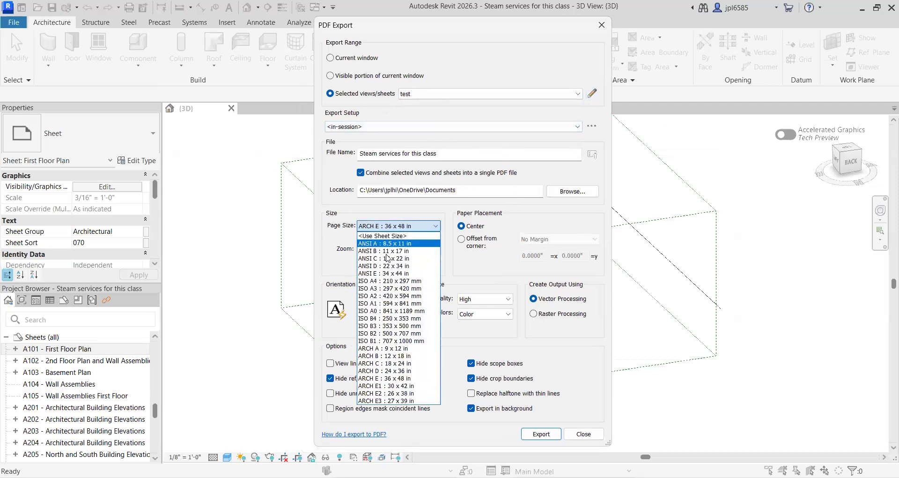
click(398, 235)
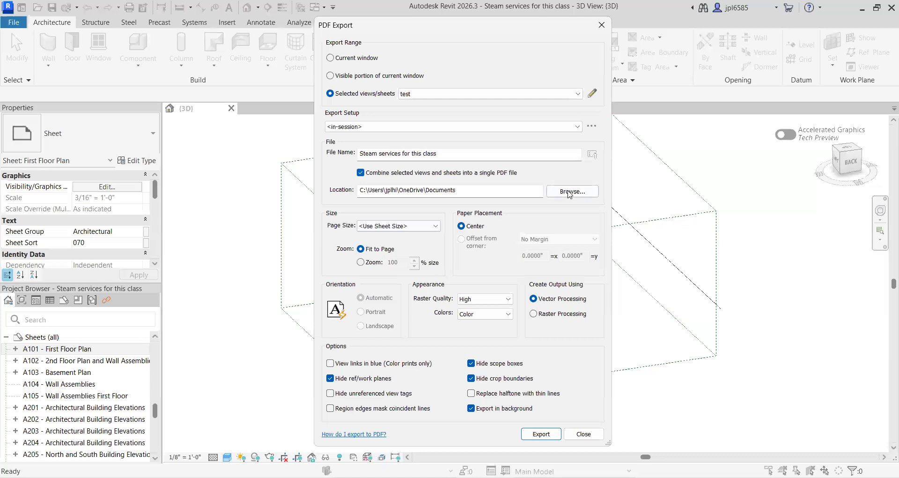
Set the export location to the 221 LA Practicums folder inside AE 221 on the Pennsylvania State University OneDrive
click(522, 193)
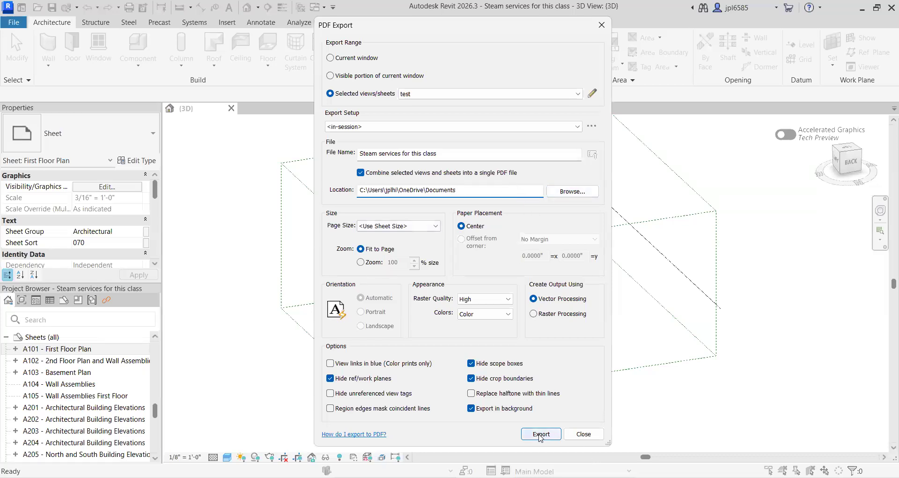
click(567, 193)
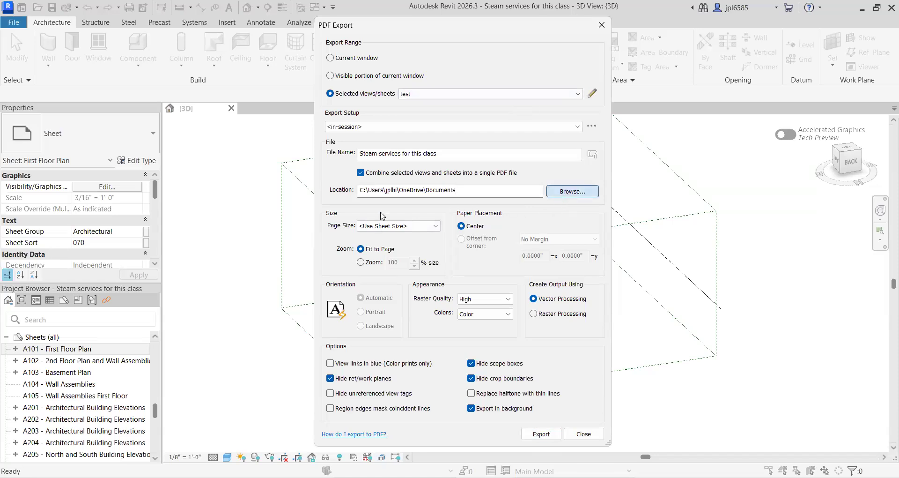
scroll(370, 249, up, 2)
click(281, 318)
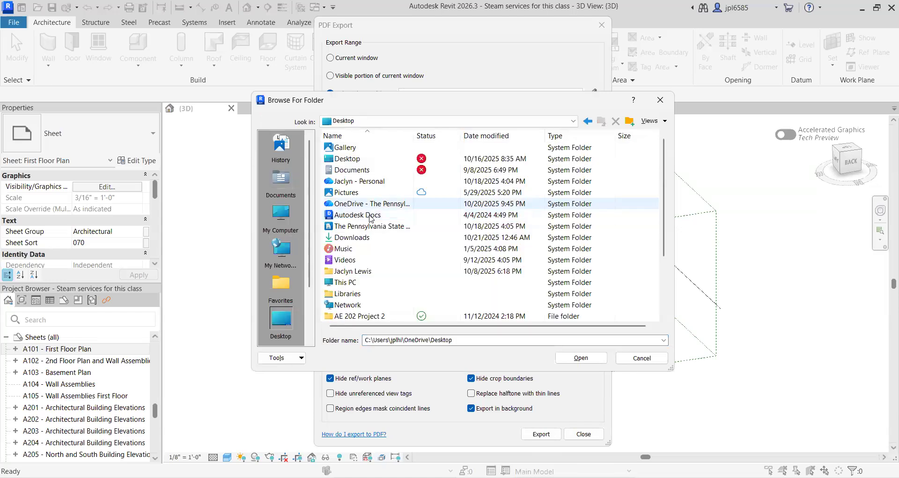
double_click(367, 204)
double_click(372, 159)
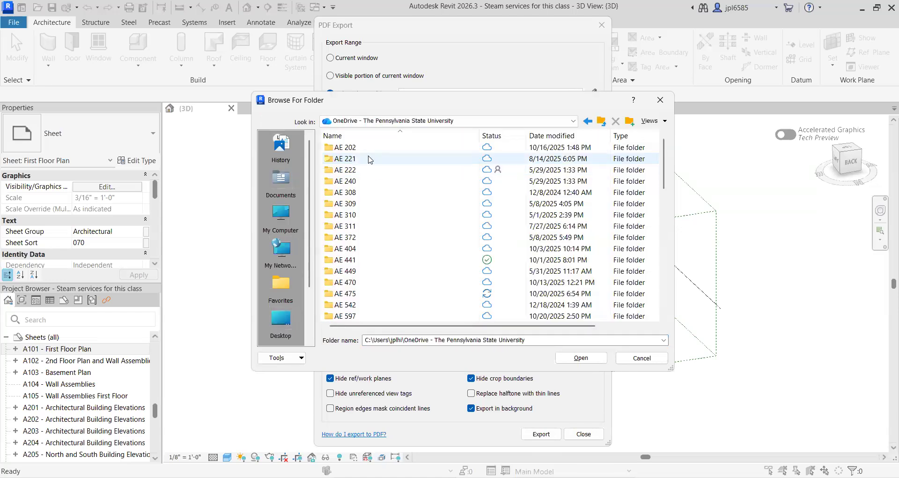
double_click(379, 159)
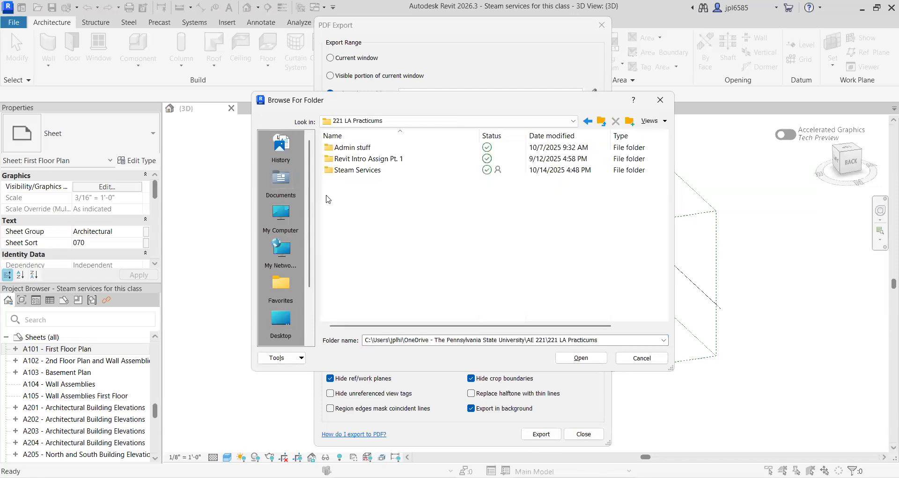
click(581, 358)
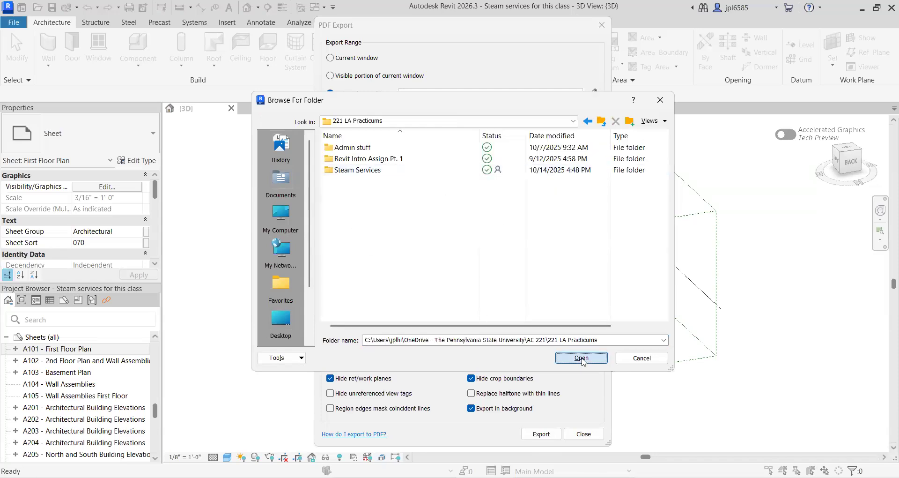
Name the exported PDF file "test export pages"
click(427, 153)
drag(426, 154, 353, 154)
text(t)
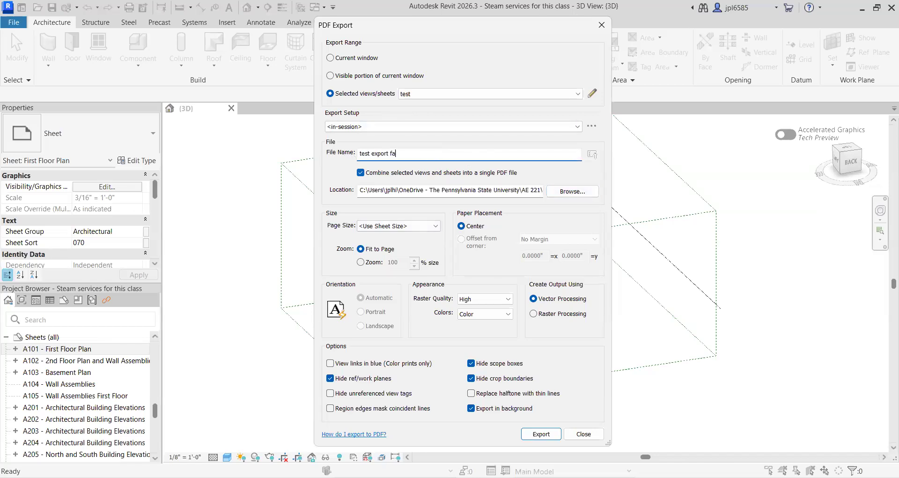
text(est export pages)
Export the PDF, saving the export settings for future sessions under the suggested setup name
click(541, 433)
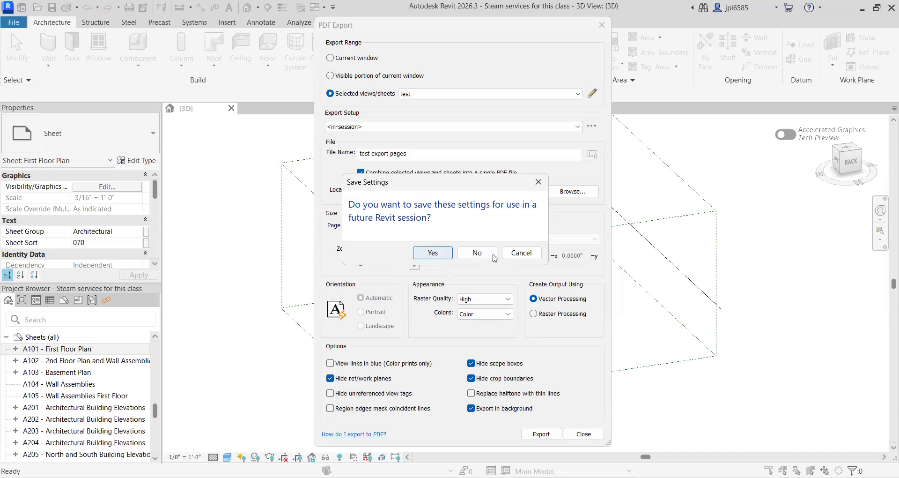
click(422, 256)
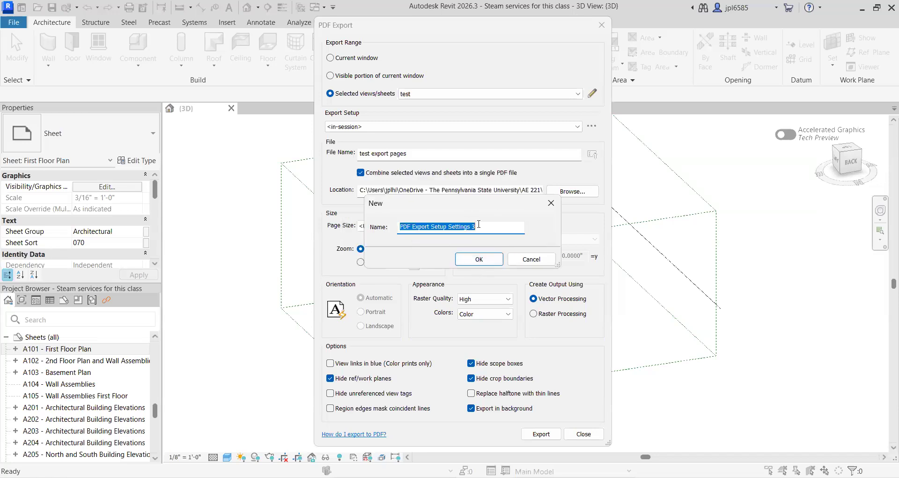
click(501, 226)
click(478, 259)
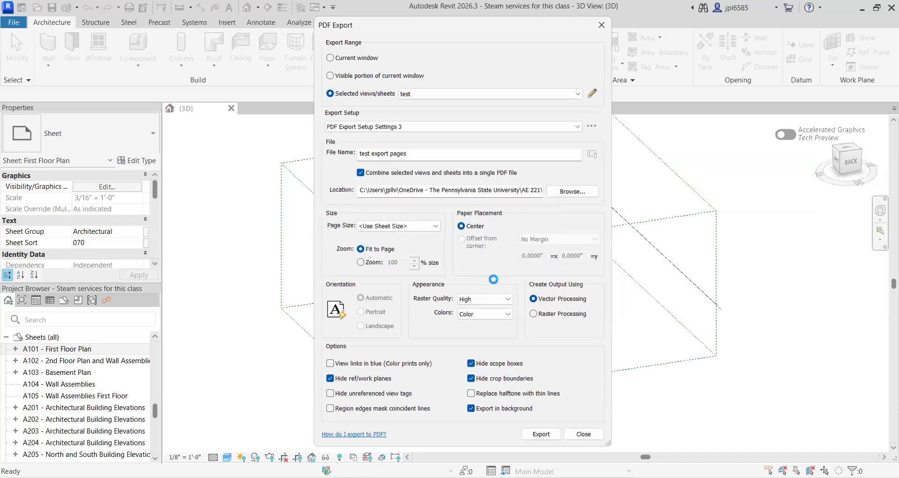
key(Return)
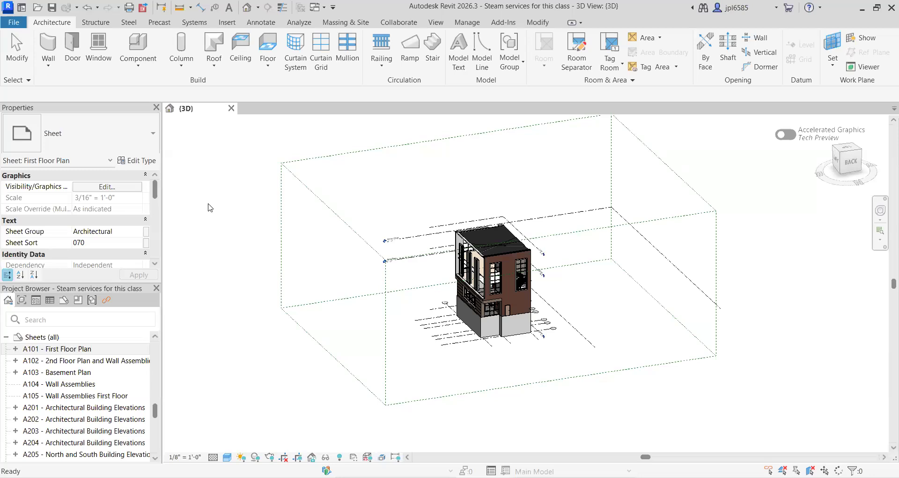
scroll(209, 205, down, 1)
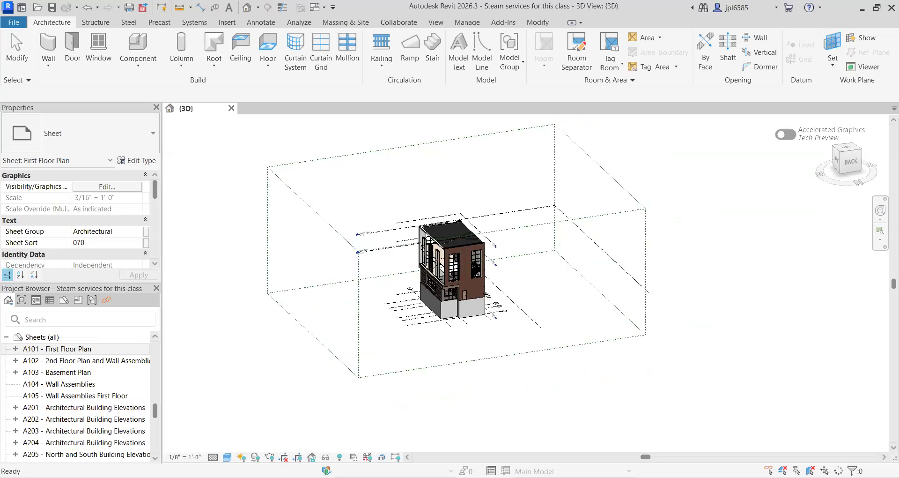